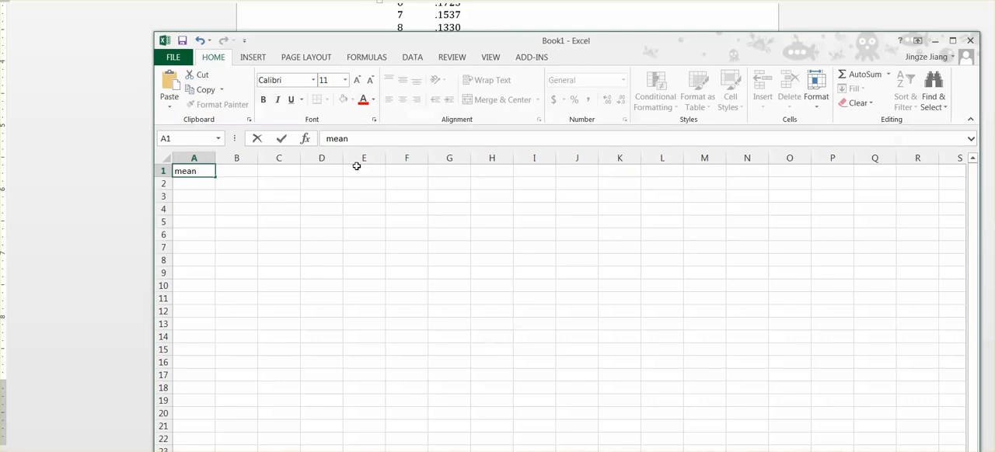
# - Enter 18 in B1 as the mean, the label "sdt" in C1 and its value 5 in D1
pyautogui.click(232, 171)
pyautogui.write('18')
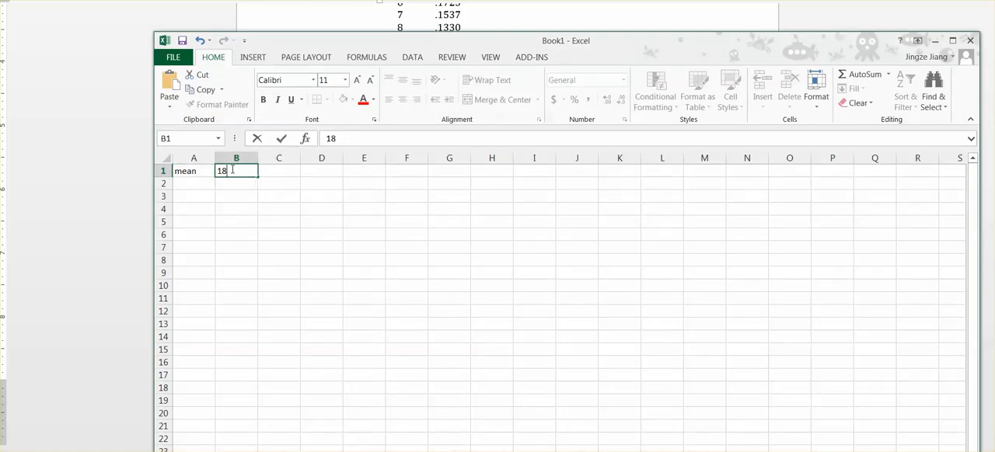
pyautogui.click(281, 170)
pyautogui.write('sdt')
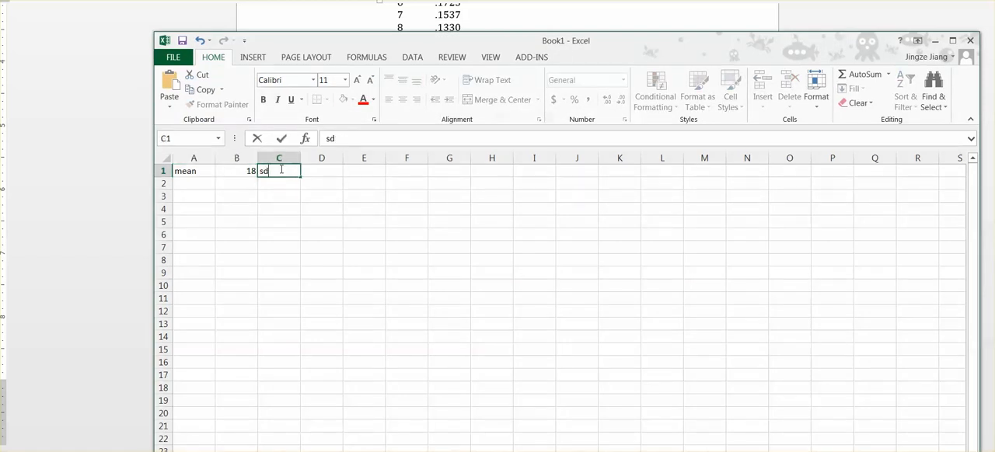
pyautogui.click(318, 173)
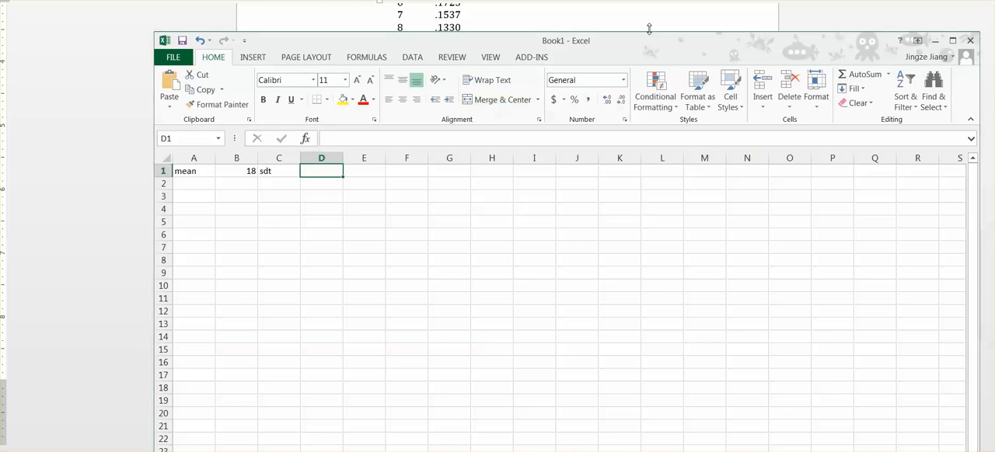
pyautogui.moveTo(653, 43); pyautogui.dragTo(614, 131)
pyautogui.write('5')
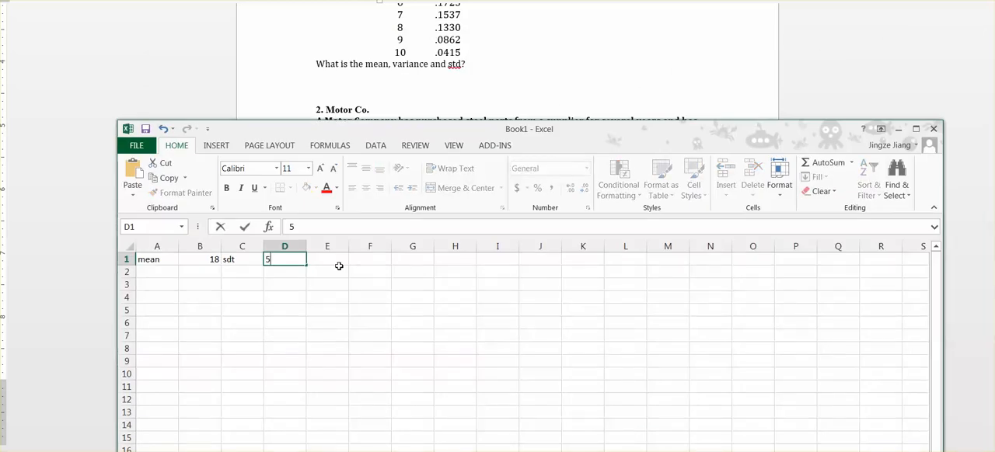
# - Label cell A2 "1)x<=23" for the first probability question
pyautogui.click(163, 272)
pyautogui.write('1)')
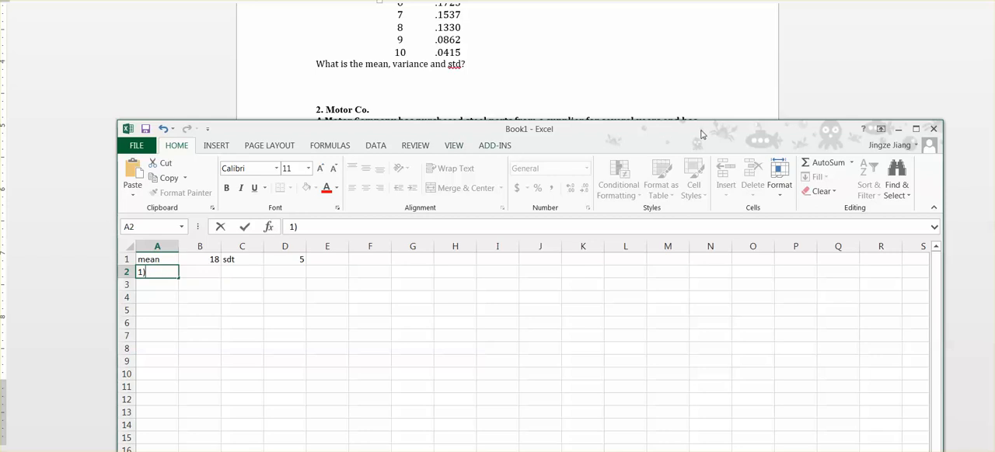
pyautogui.moveTo(700, 135); pyautogui.dragTo(760, 93)
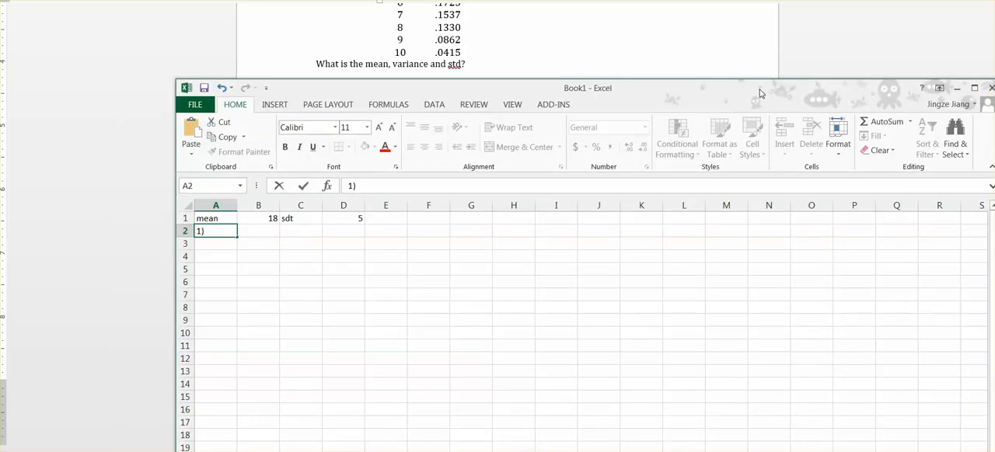
pyautogui.write('x<=23')
# - Calculate the probability of x<=23 in B2 with the formula =norm.dist(23,18,5,true)
pyautogui.click(270, 231)
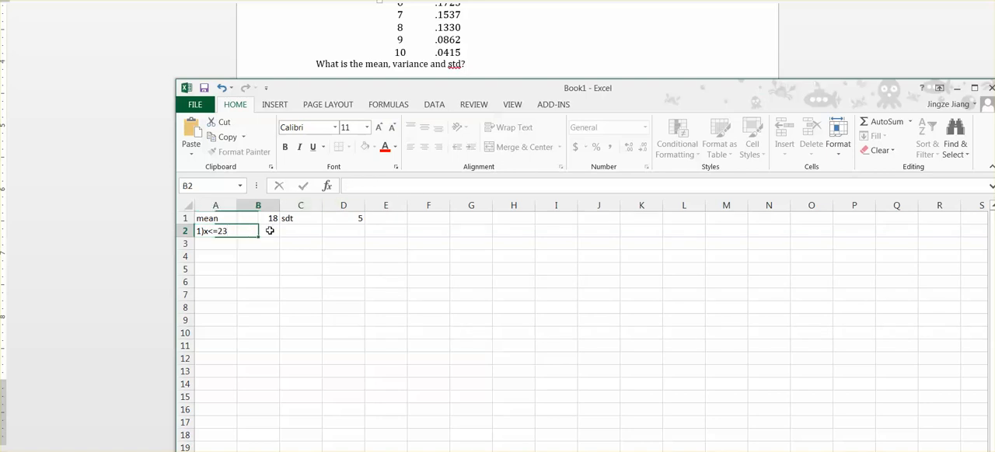
pyautogui.write('=')
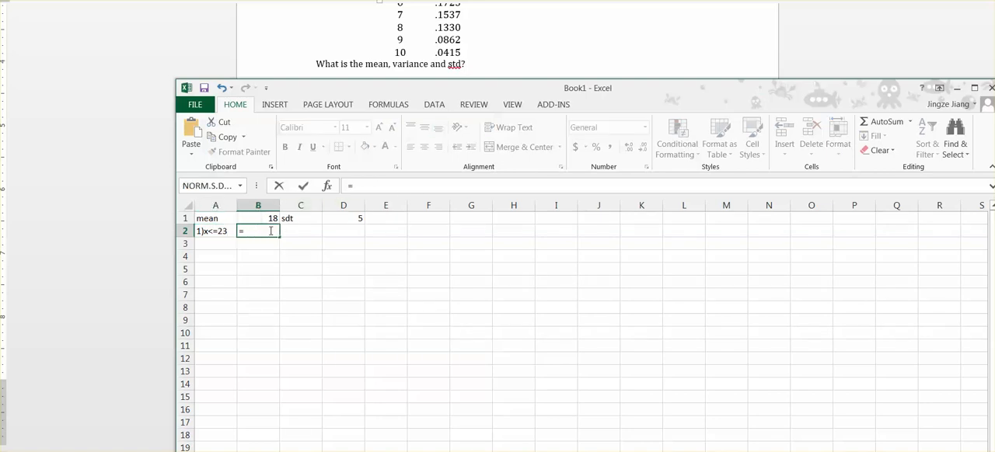
pyautogui.write('d')
pyautogui.press('BackSpace')
pyautogui.write('no')
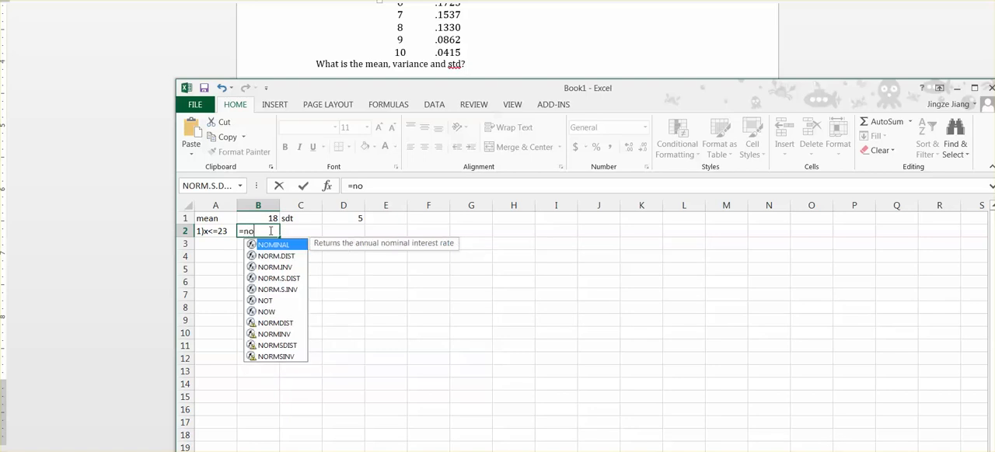
pyautogui.write('rm.dist')
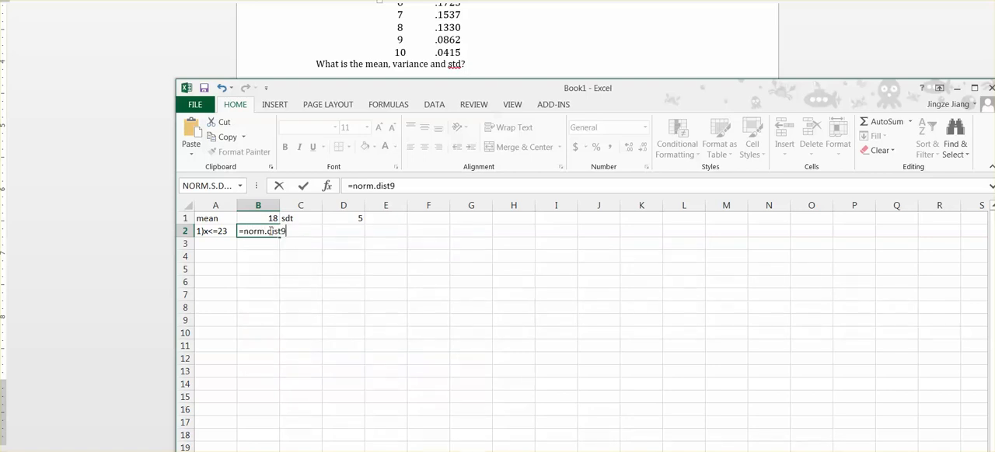
pyautogui.write('(')
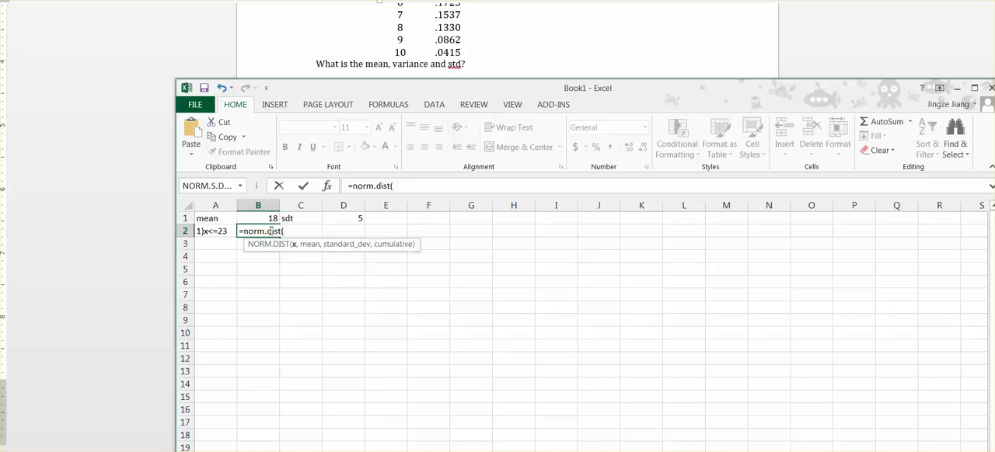
pyautogui.write('23,')
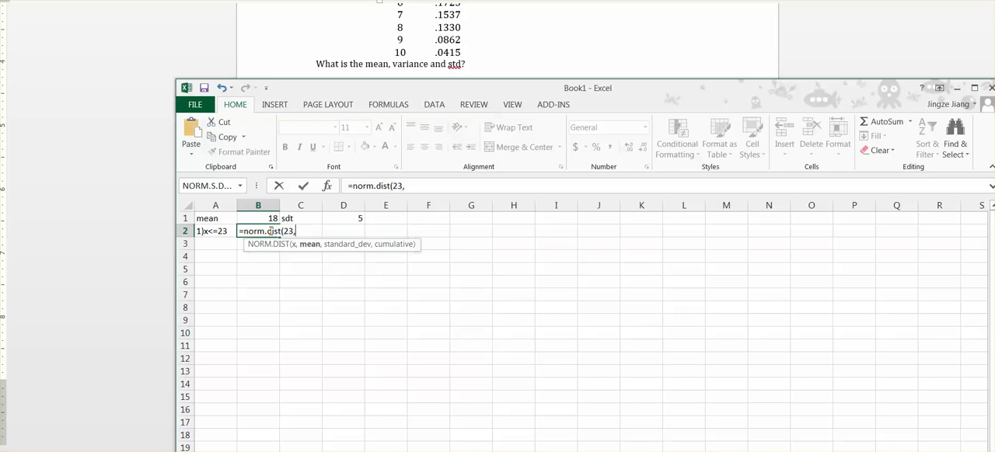
pyautogui.write('18,')
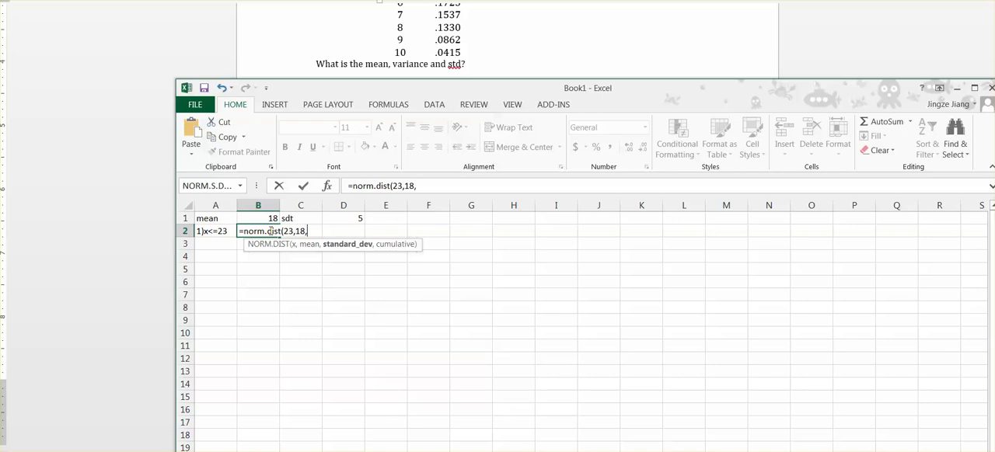
pyautogui.write('5,')
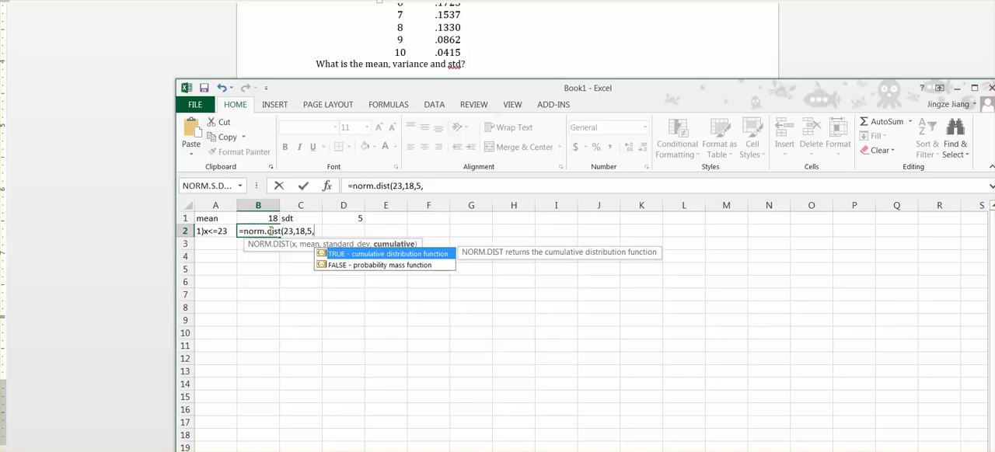
pyautogui.write('true)')
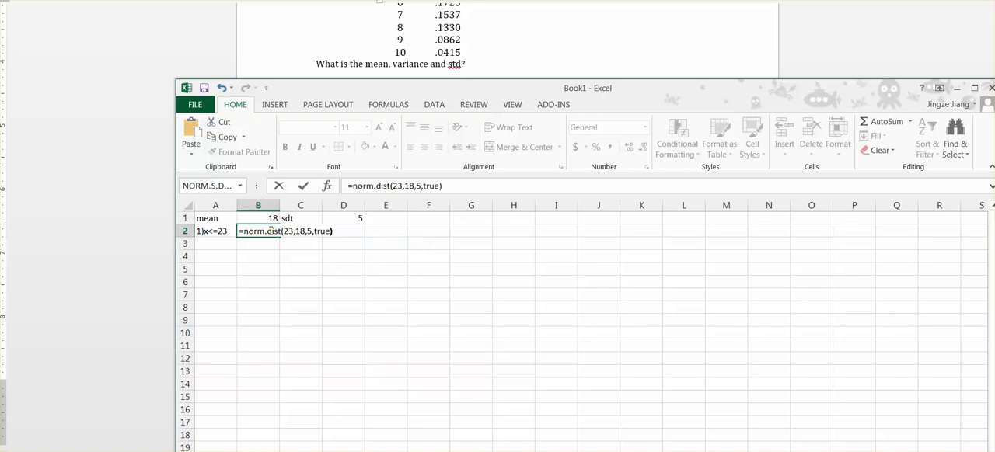
pyautogui.press('Return')
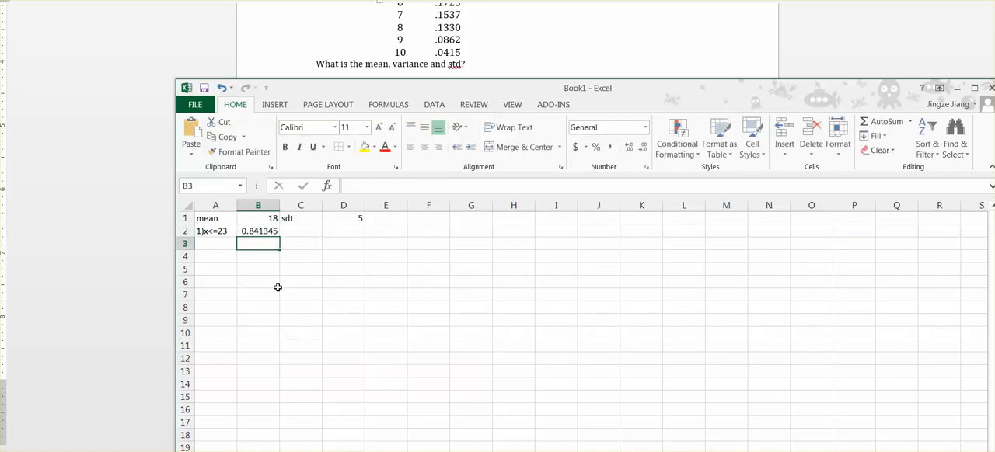
# - Label cell A3 "2)x>23" for the second probability question
pyautogui.click(213, 241)
pyautogui.write('2')
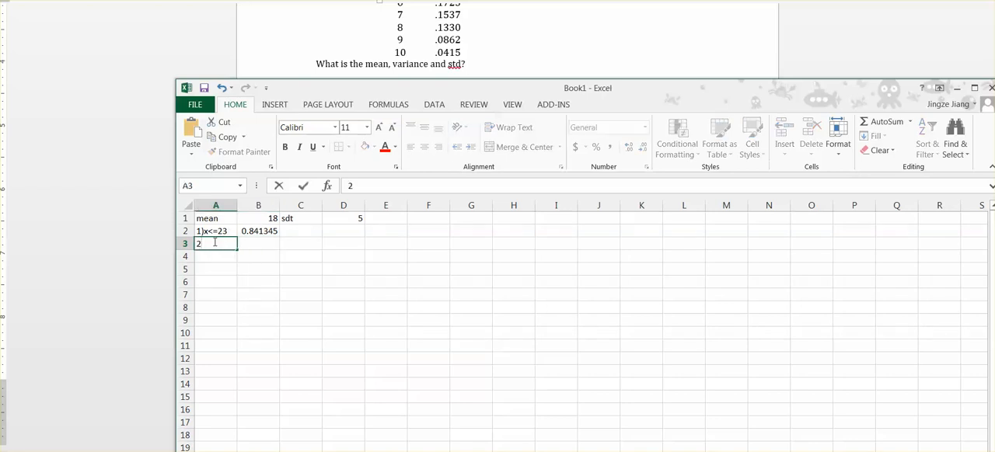
pyautogui.write(')x>23')
# - Calculate the probability of x>23 in B3 as the complement with the formula =1-B2
pyautogui.click(259, 242)
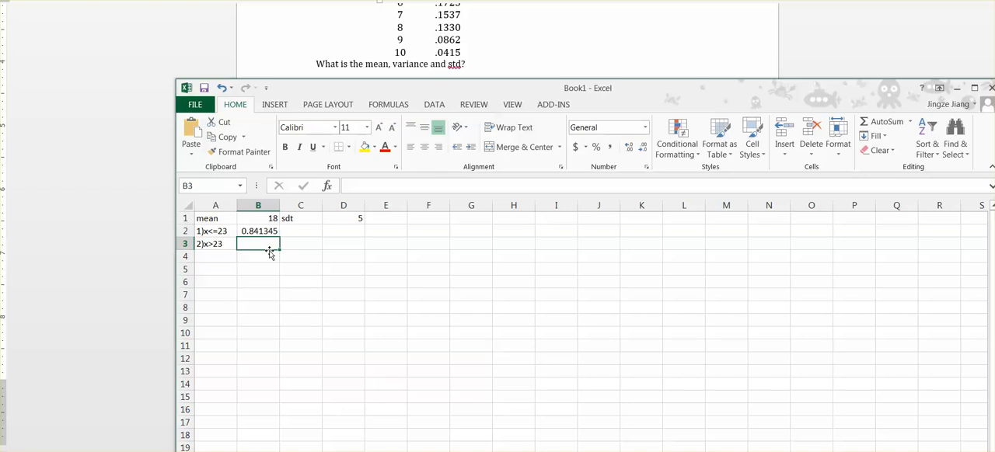
pyautogui.write('=1-')
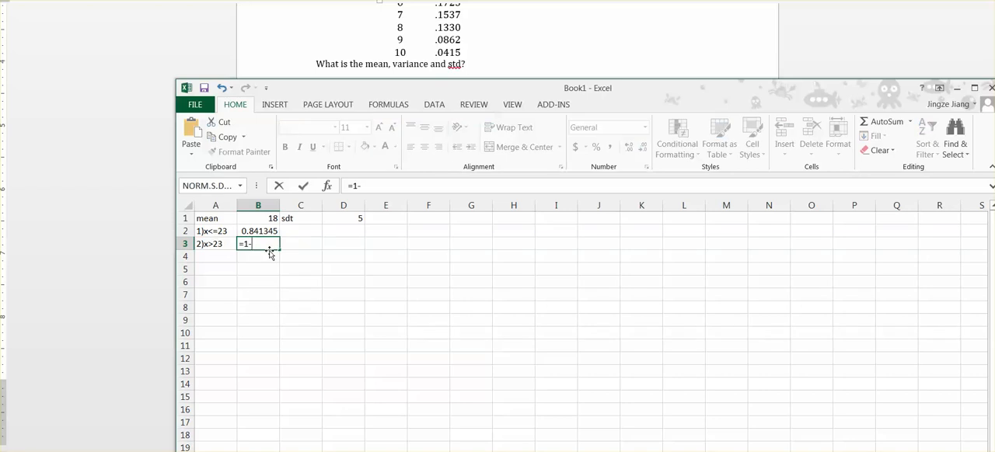
pyautogui.click(267, 230)
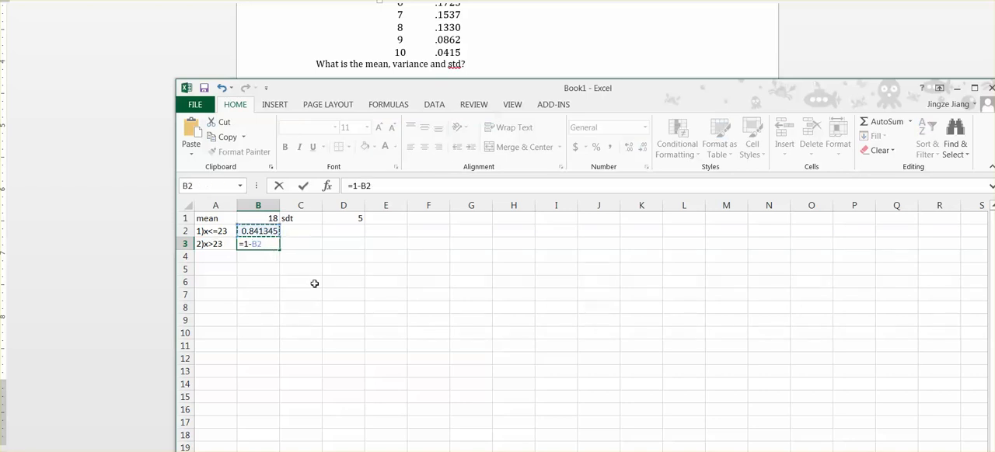
pyautogui.press('Return')
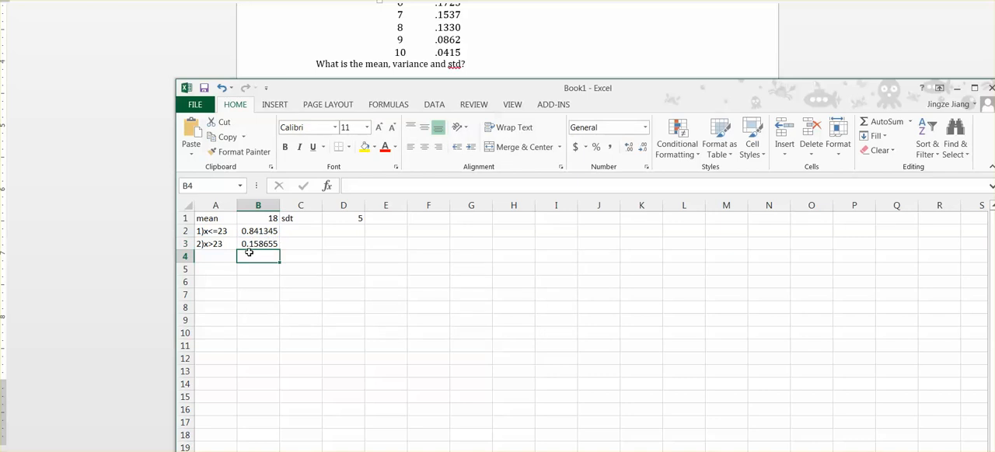
# - Check the third question in the document behind the workbook and label cell A4 "3)21<x<23"
pyautogui.click(221, 258)
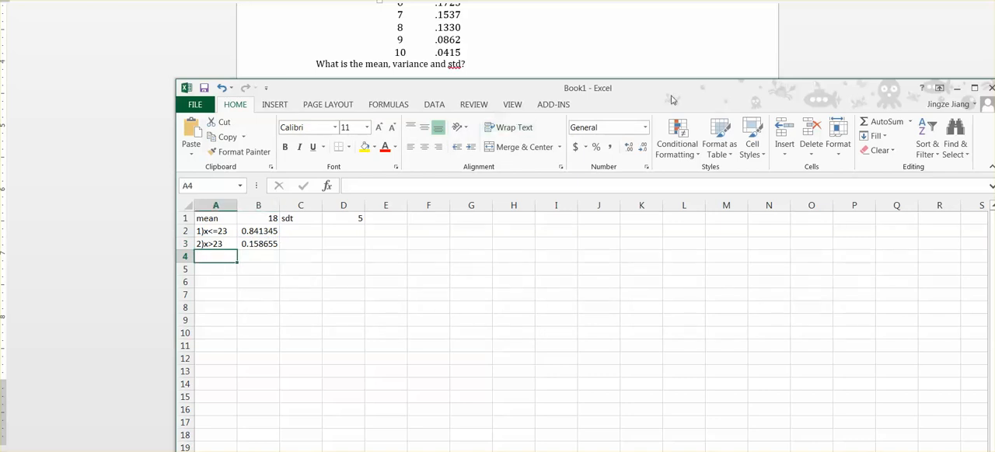
pyautogui.moveTo(673, 99); pyautogui.dragTo(709, 325)
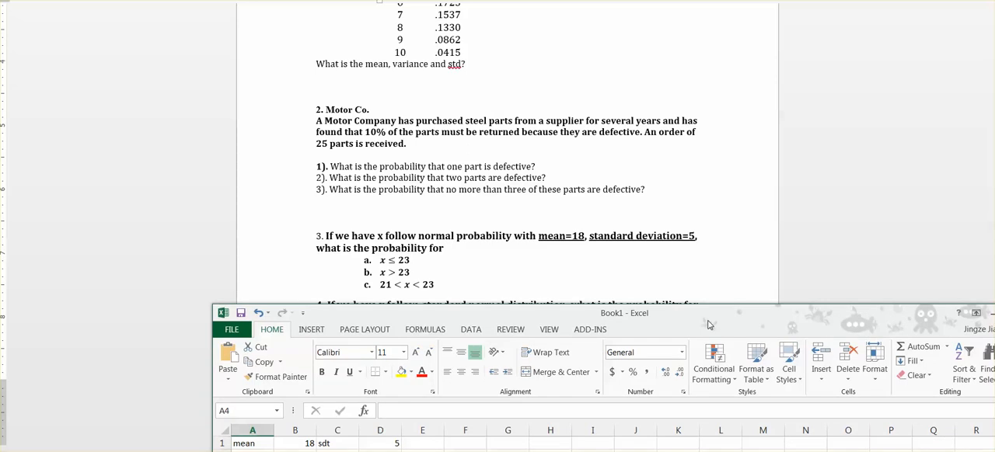
pyautogui.moveTo(708, 325); pyautogui.dragTo(684, 118)
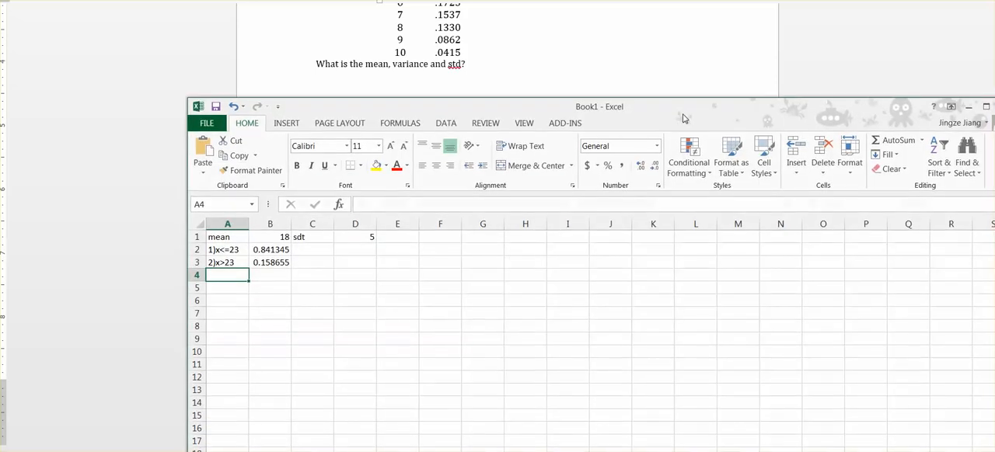
pyautogui.write('3')
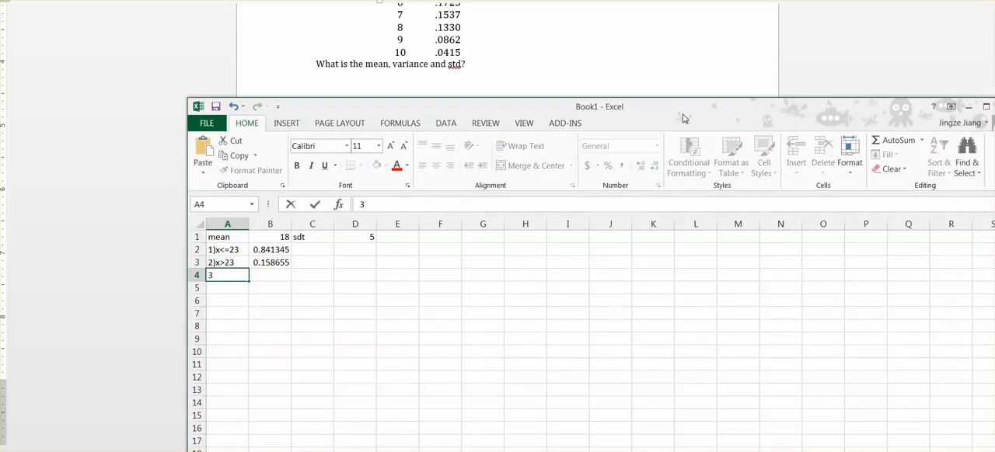
pyautogui.write(')21<x<23')
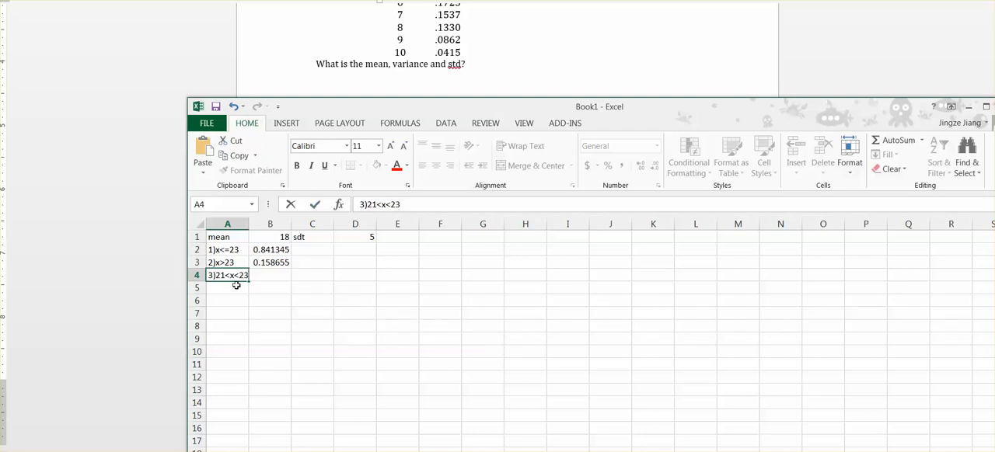
# - Write the expression P(x<23)-P(X<21) as plain text in B4, beside the third question's label
pyautogui.click(282, 297)
pyautogui.click(284, 277)
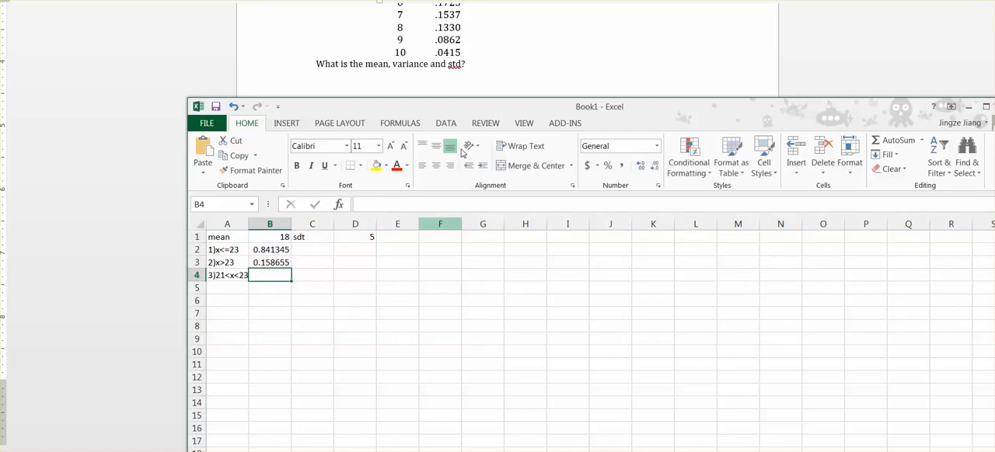
pyautogui.moveTo(537, 115); pyautogui.dragTo(476, 85)
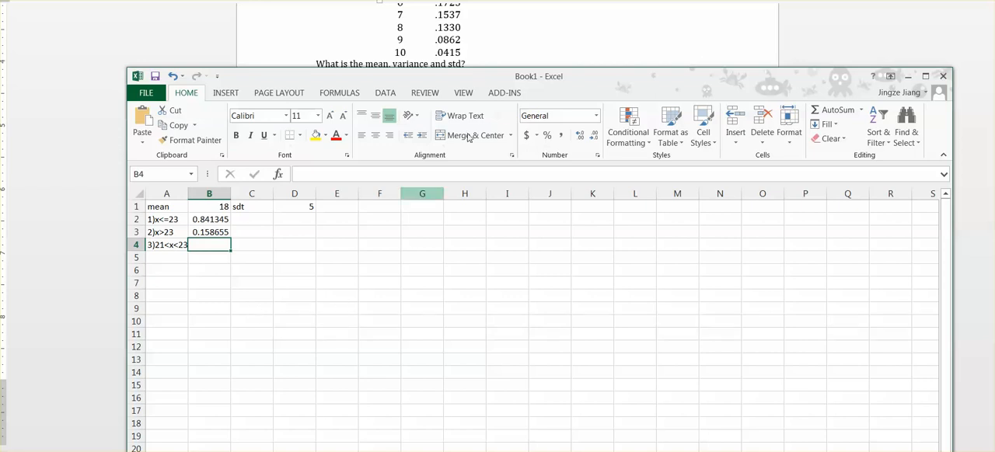
pyautogui.moveTo(590, 77); pyautogui.dragTo(591, 47)
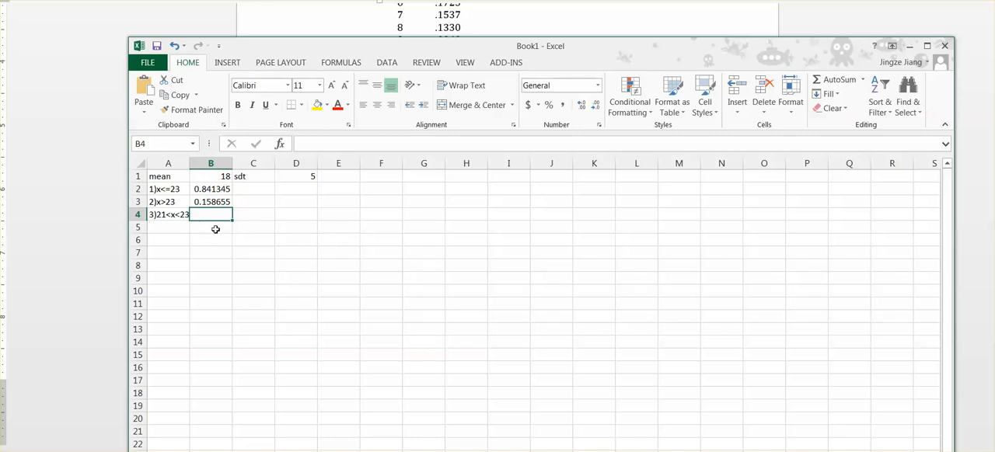
pyautogui.write('=')
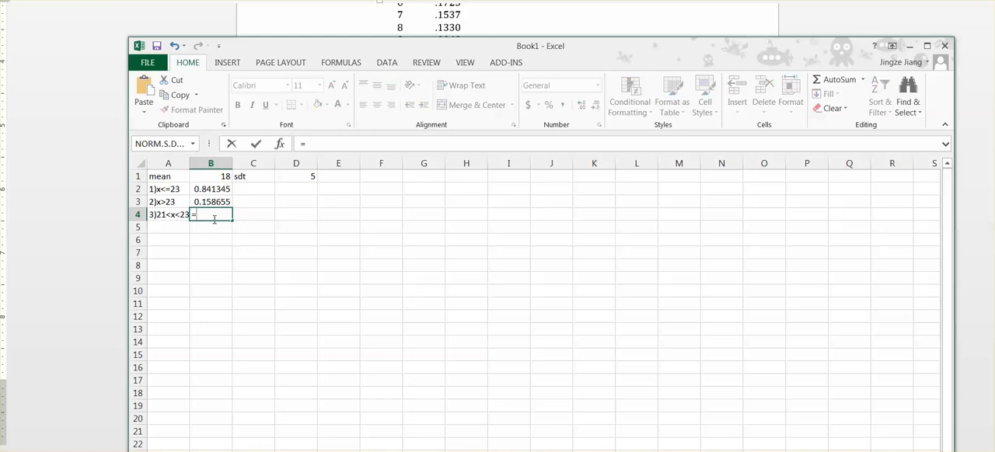
pyautogui.press('BackSpace')
pyautogui.write('P')
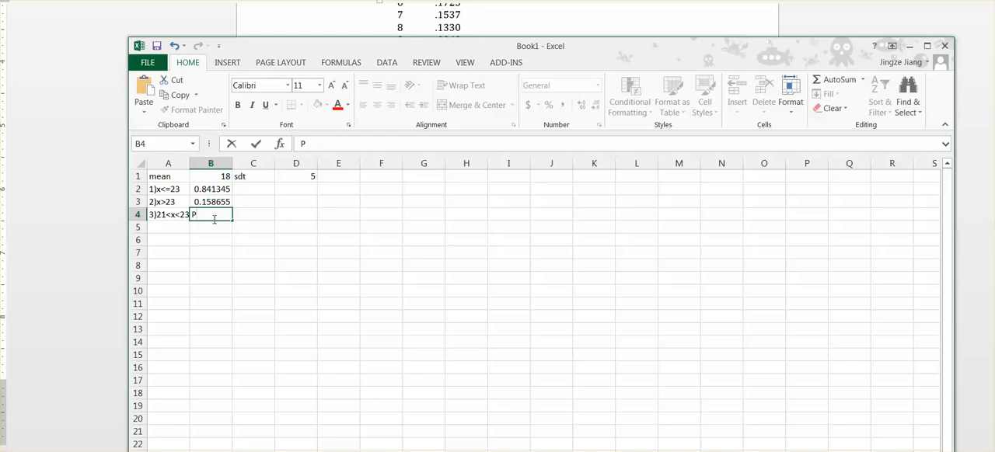
pyautogui.write('(x<23)-P(X')
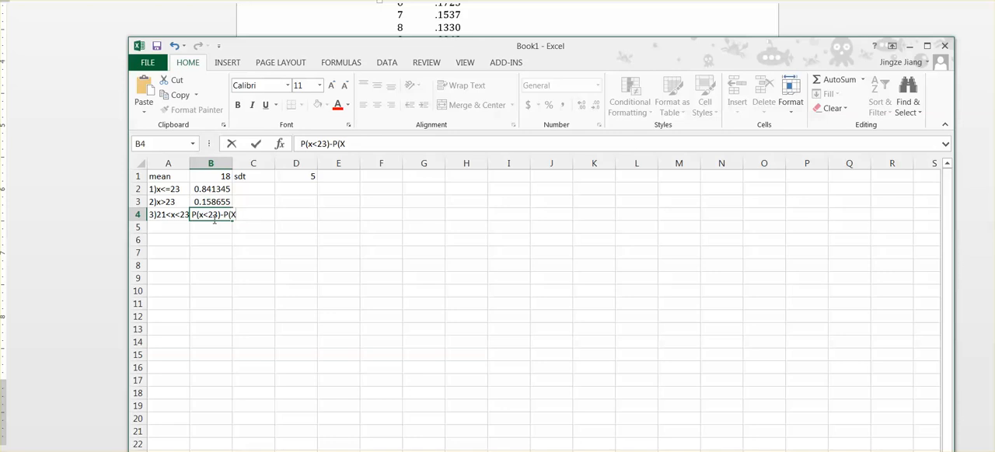
pyautogui.write('<21)')
pyautogui.click(219, 263)
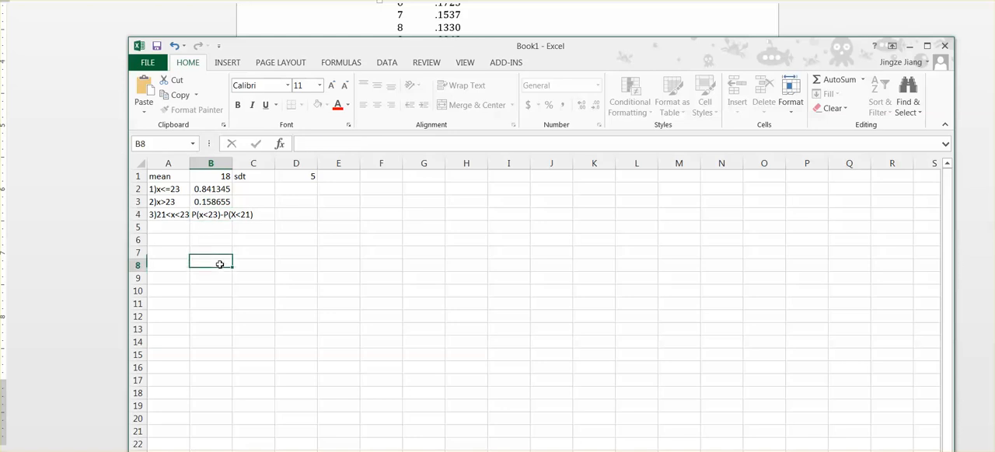
pyautogui.click(205, 219)
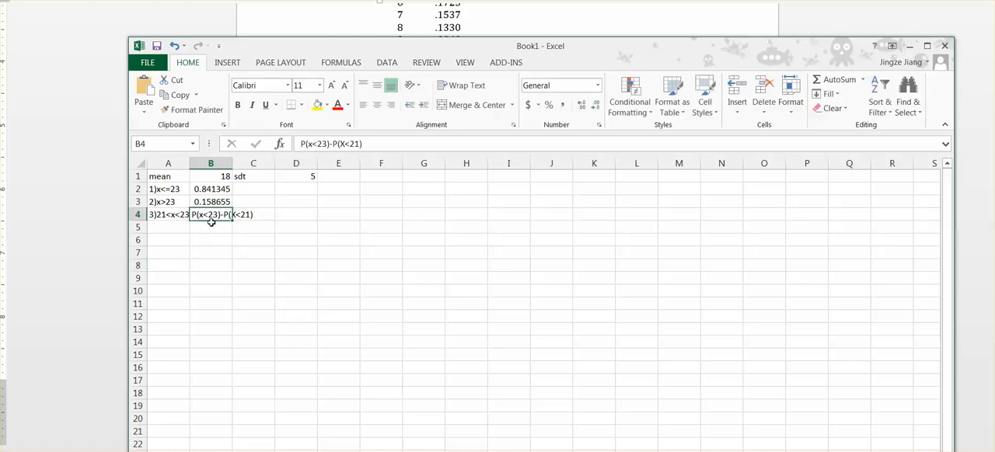
pyautogui.click(244, 226)
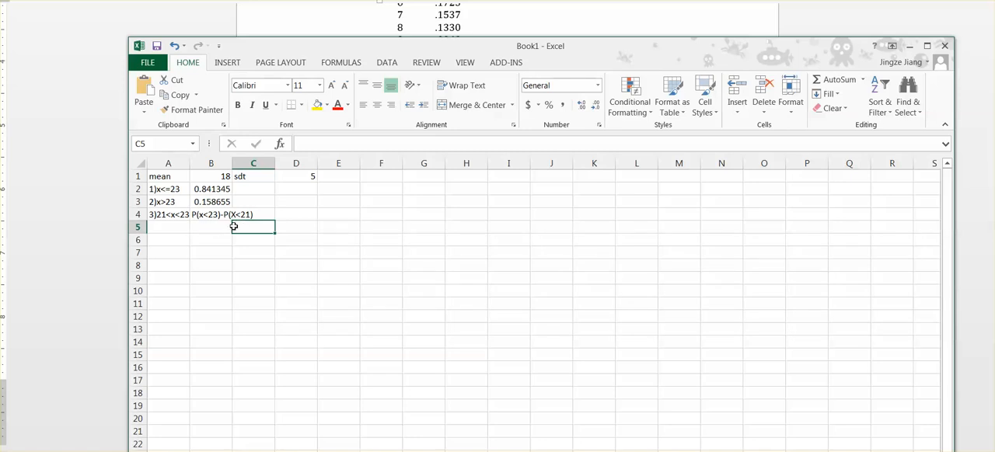
# - Label cell B5 "p(x<21)" beneath the third question's expression
pyautogui.click(199, 229)
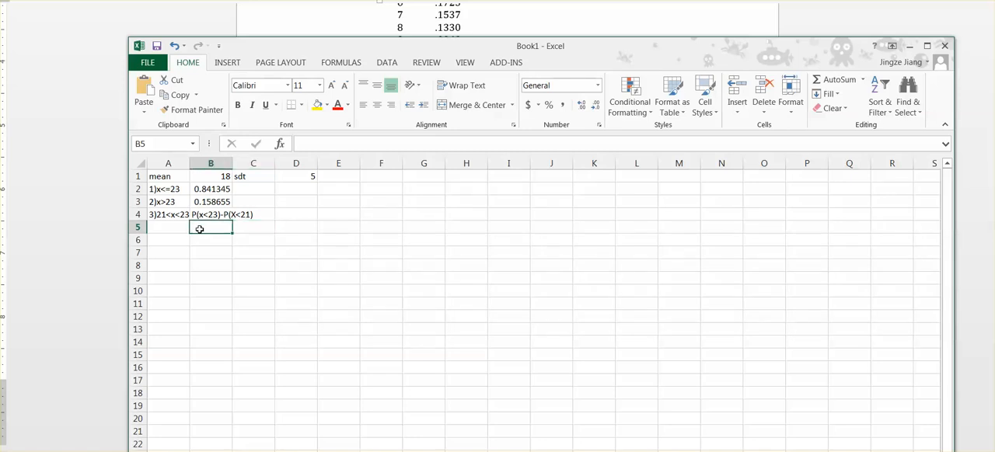
pyautogui.write('p(x<21')
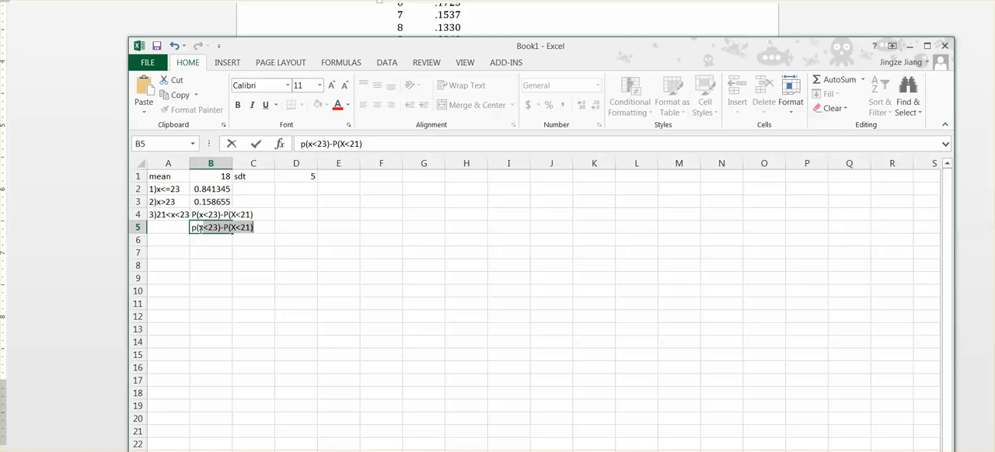
pyautogui.write(')')
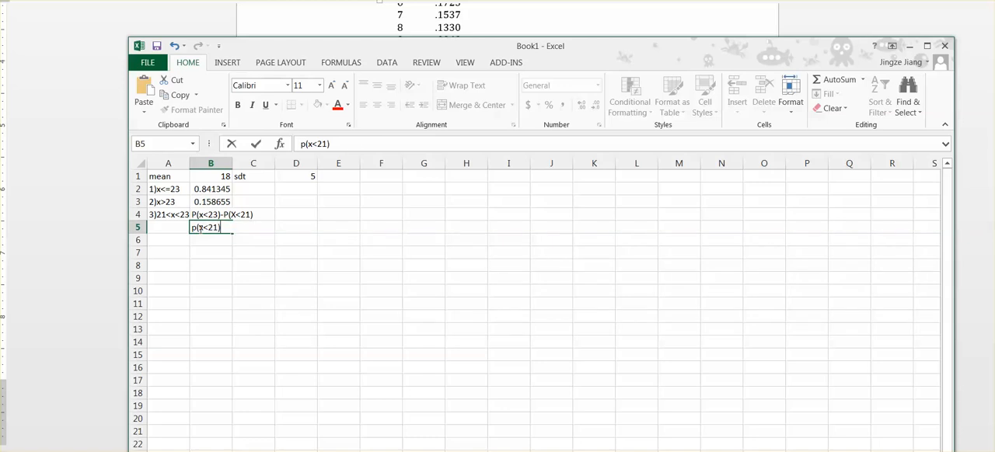
pyautogui.press('Tab')
# - Calculate the cumulative probability of x<21 in C5 with the formula =norm.dist(21,18,5,true)
pyautogui.write('=')
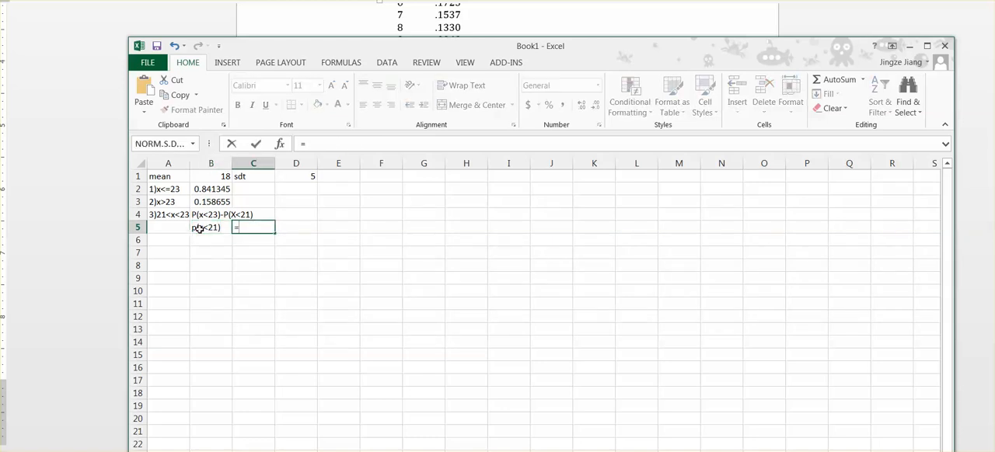
pyautogui.write('norm')
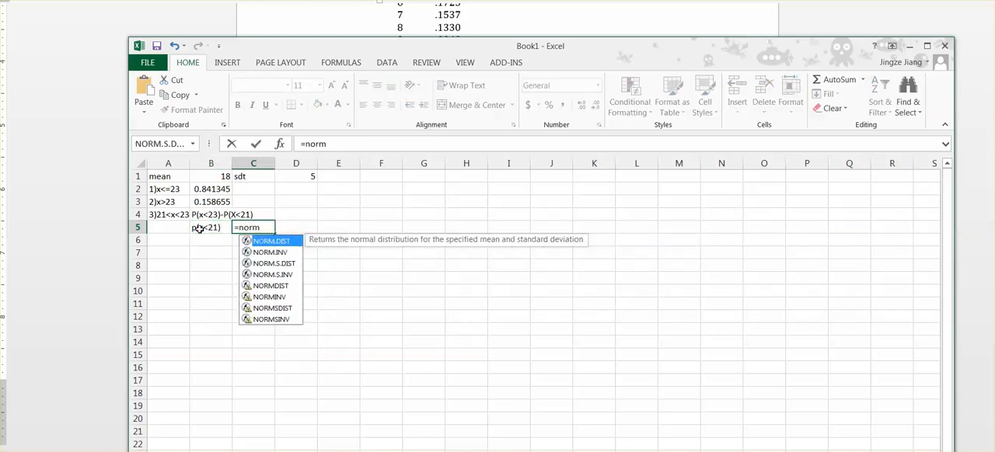
pyautogui.write('.dist(')
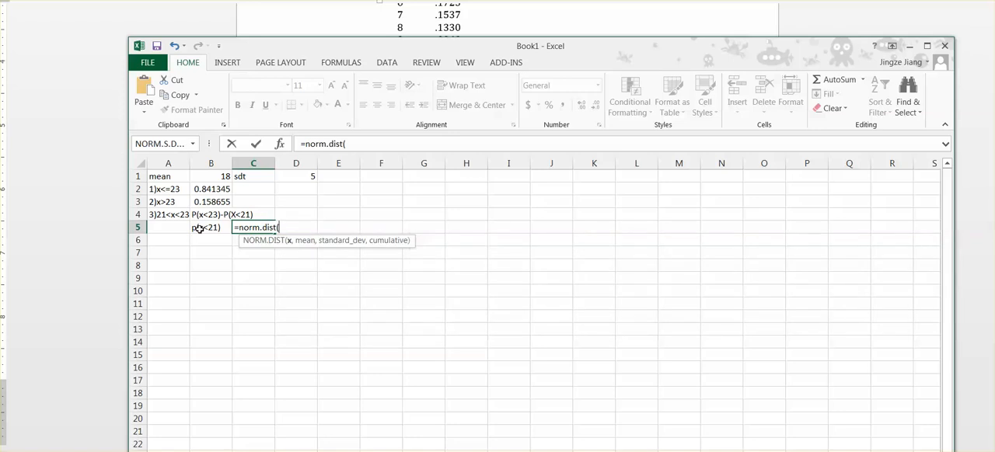
pyautogui.write('21,')
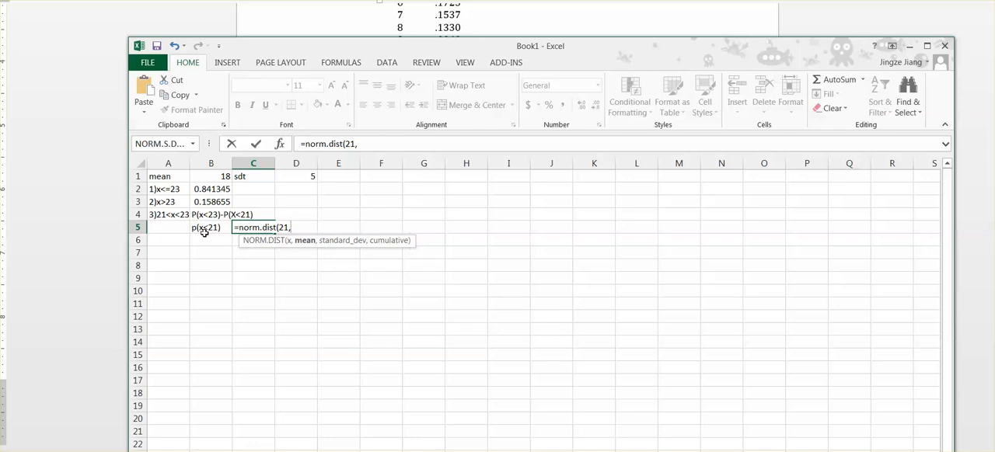
pyautogui.write('18,')
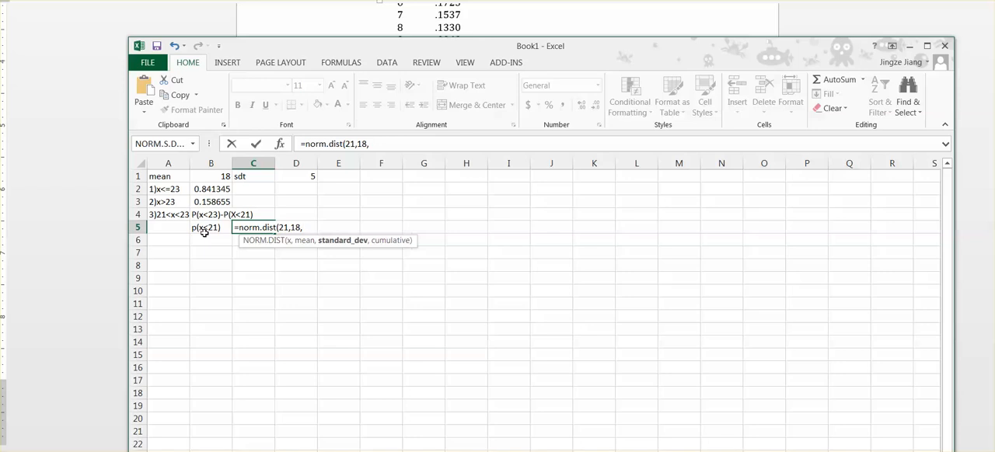
pyautogui.write('5,tru')
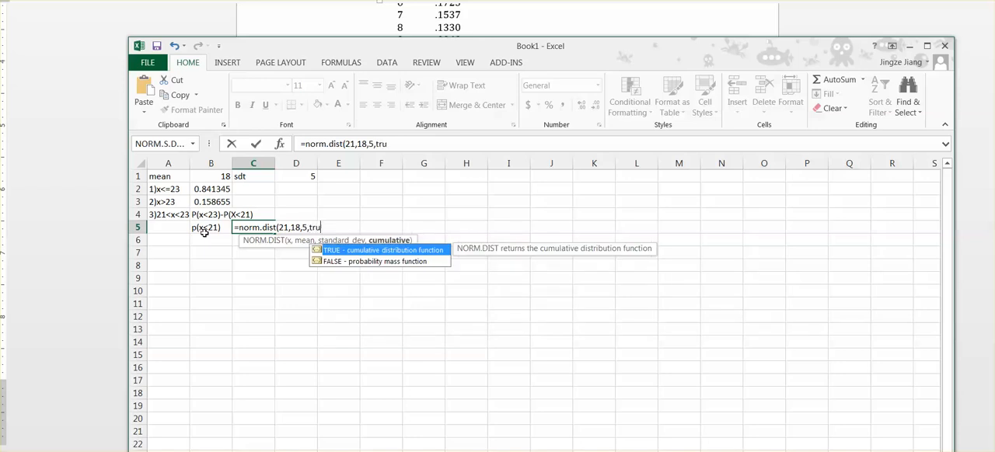
pyautogui.write('e)')
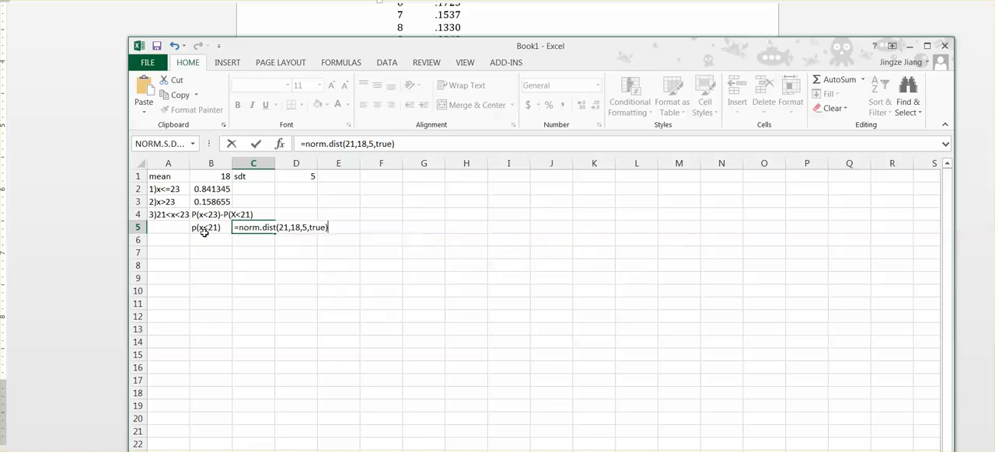
pyautogui.press('Return')
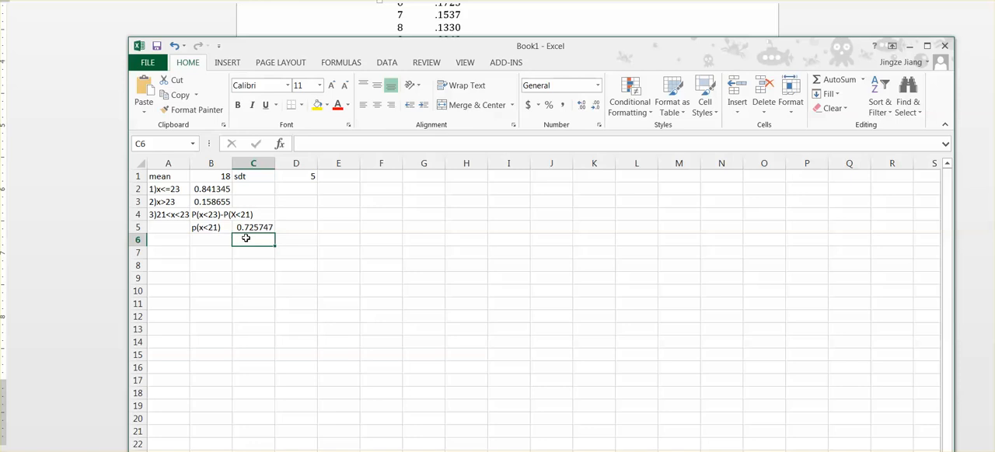
# - Calculate the third question's probability in D4 by subtracting P(x<21) from P(x<=23) with the formula =B2-C5
pyautogui.click(216, 238)
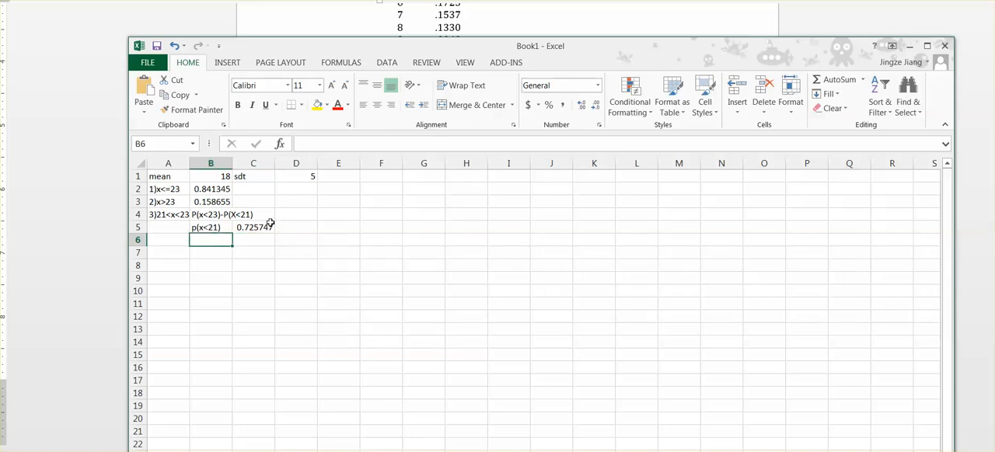
pyautogui.click(302, 215)
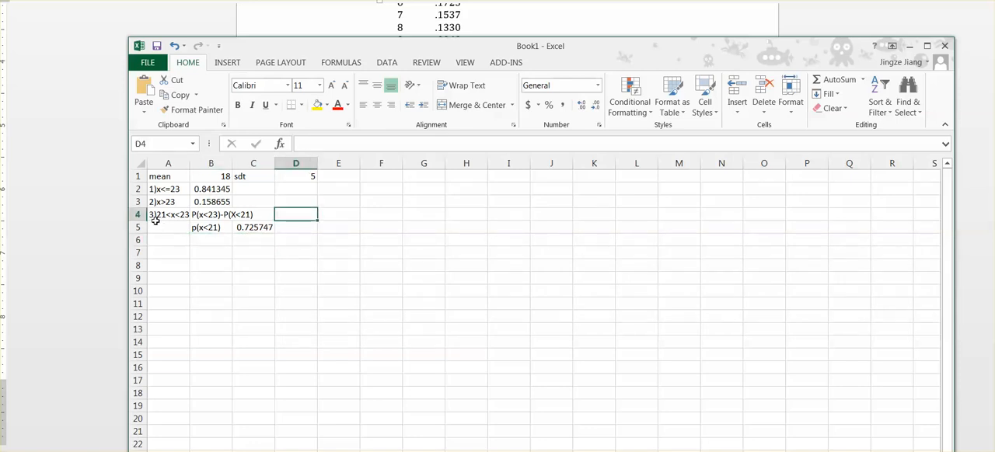
pyautogui.write('=')
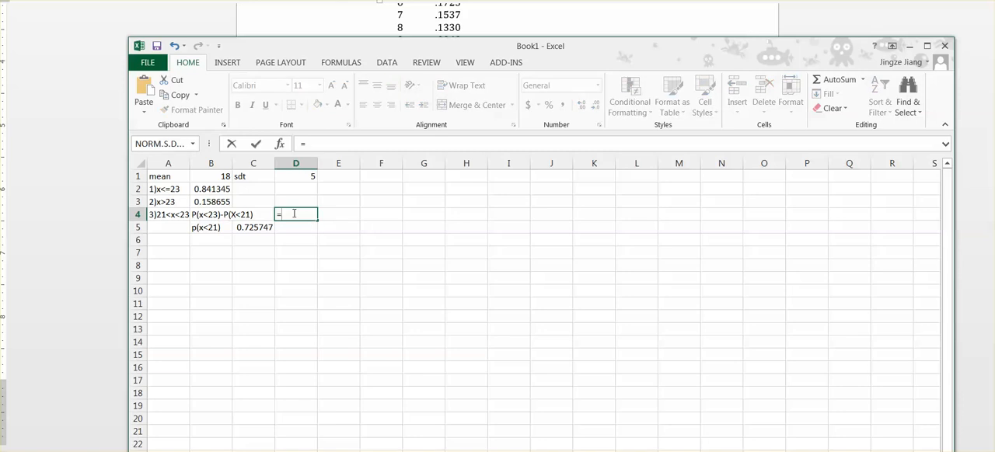
pyautogui.click(211, 189)
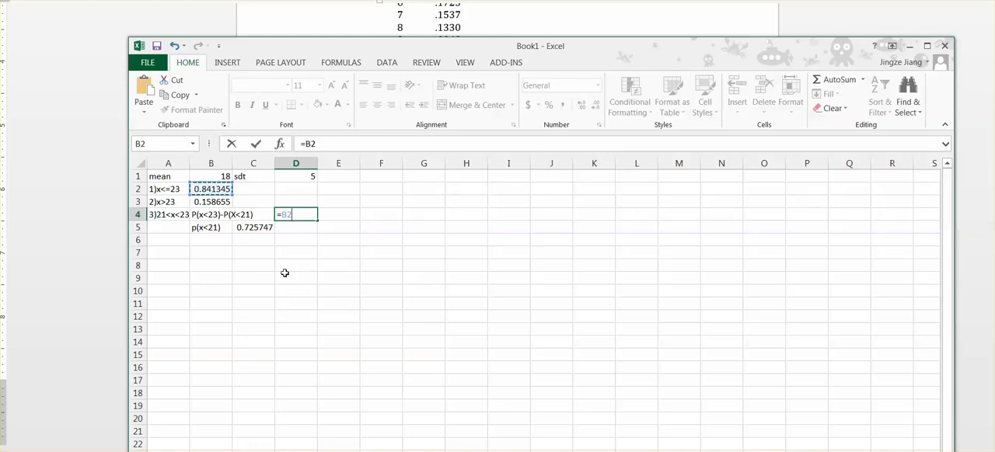
pyautogui.write('-')
pyautogui.click(258, 227)
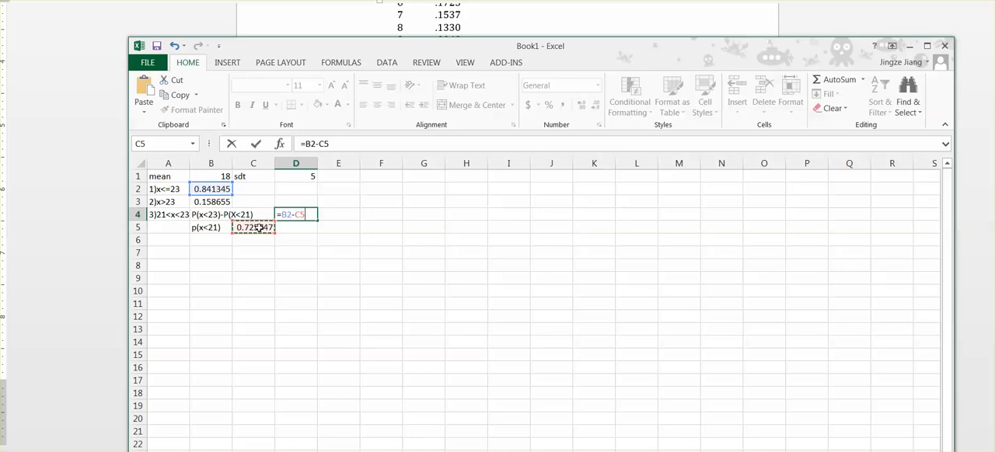
pyautogui.press('Return')
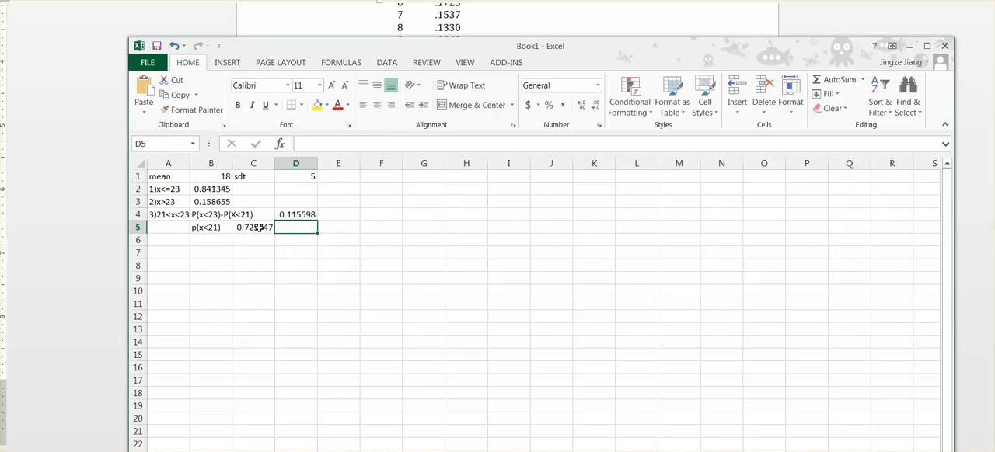